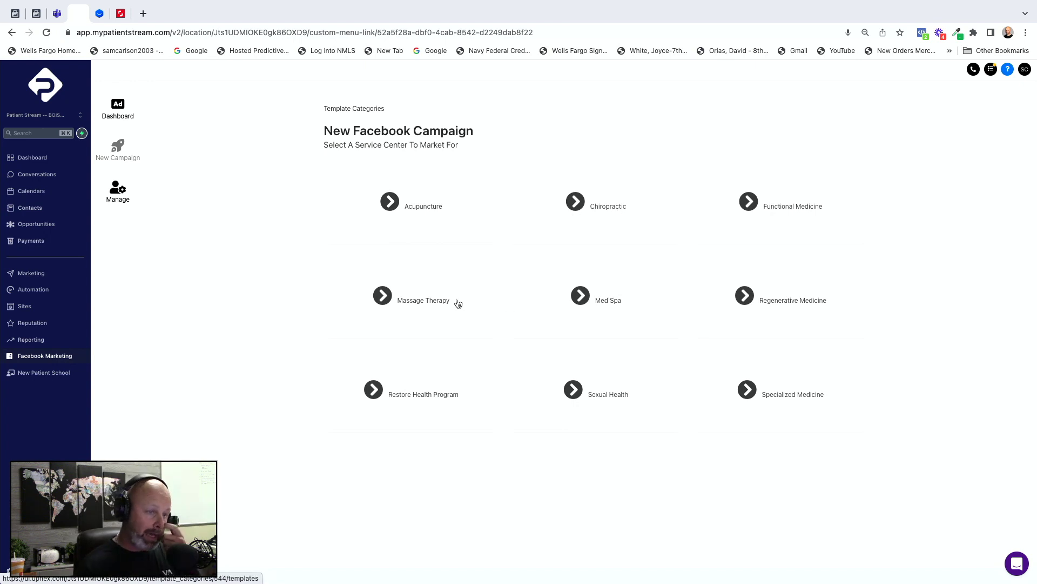
# - Start a campaign from the Med Spa Body Contouring EMsculpt Women template
pyautogui.click(592, 301)
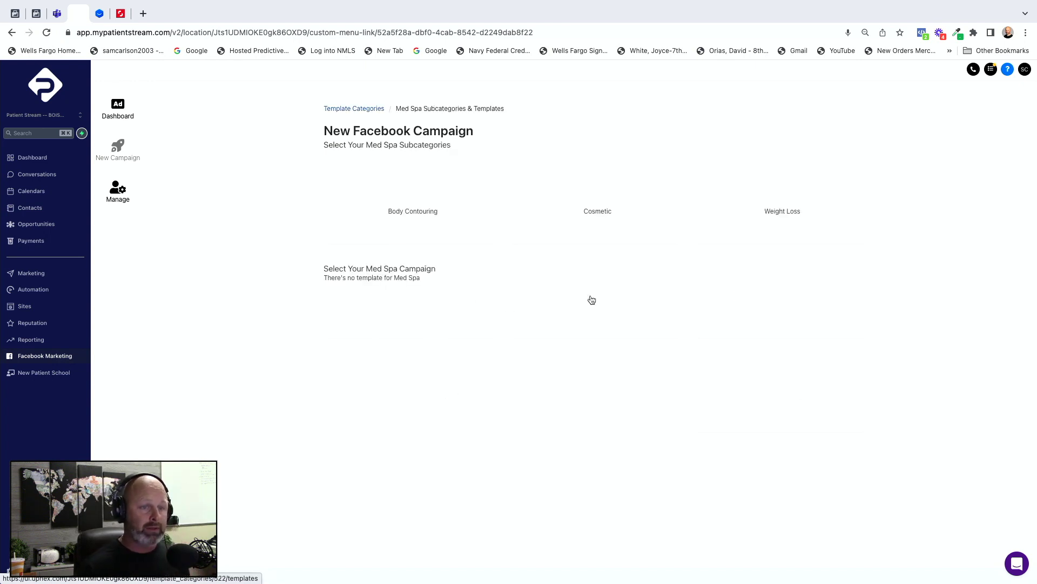
pyautogui.click(422, 214)
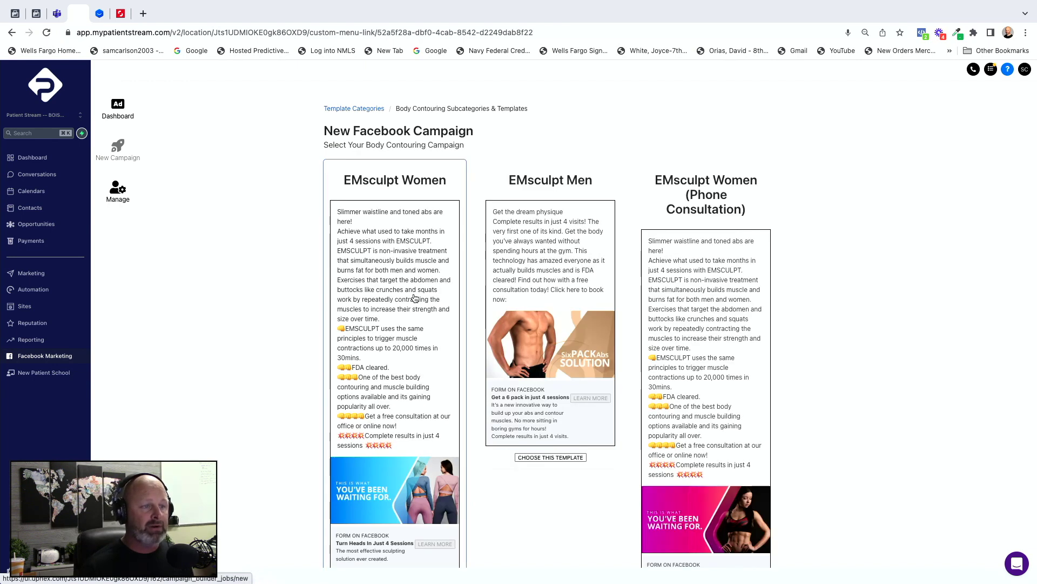
pyautogui.click(395, 291)
# - Enter the daily budget, the suggested uphex website, and a targeting radius of 5
pyautogui.click(453, 215)
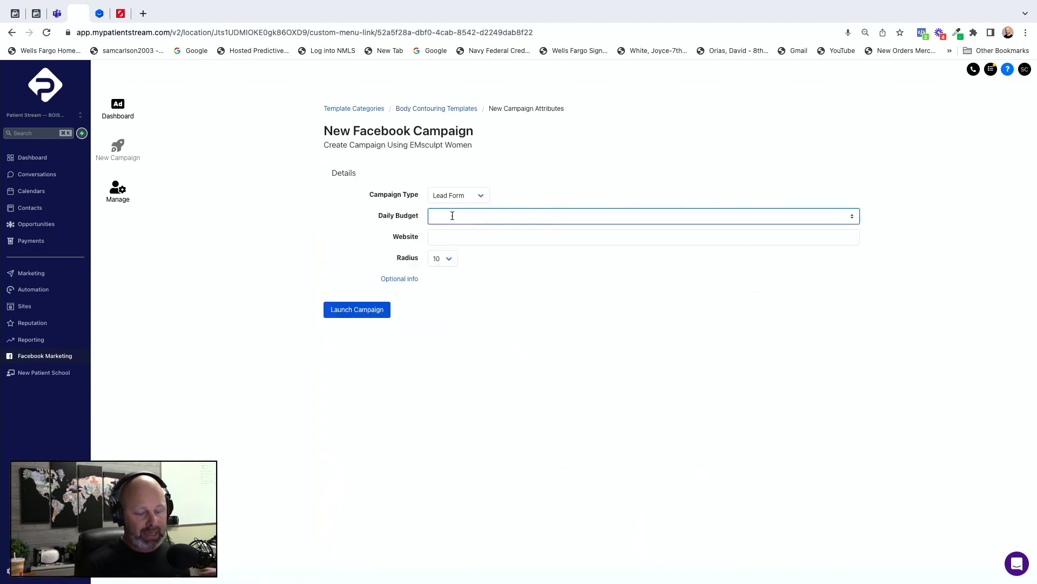
pyautogui.write('40')
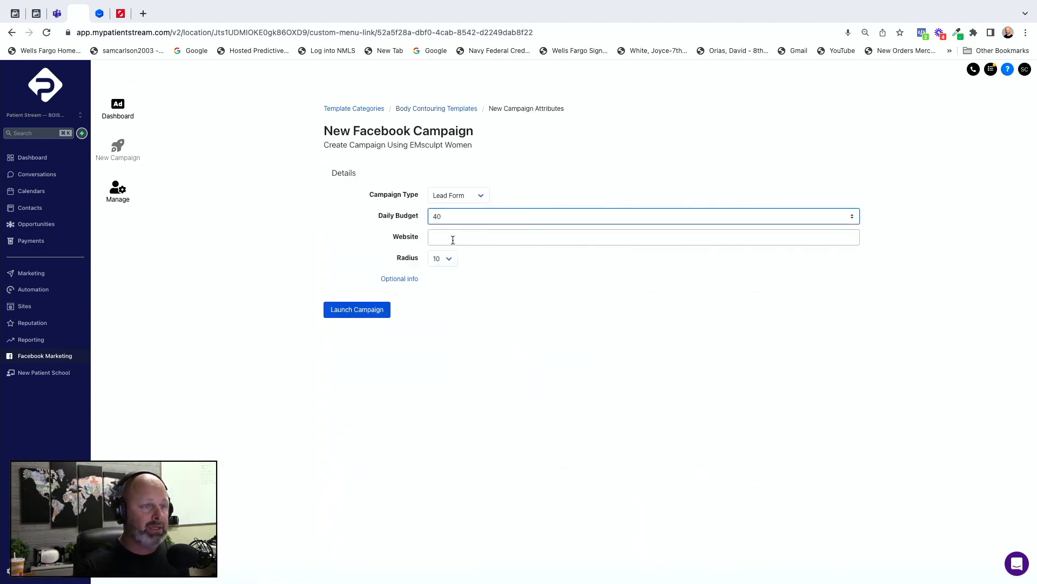
pyautogui.click(452, 238)
pyautogui.click(454, 260)
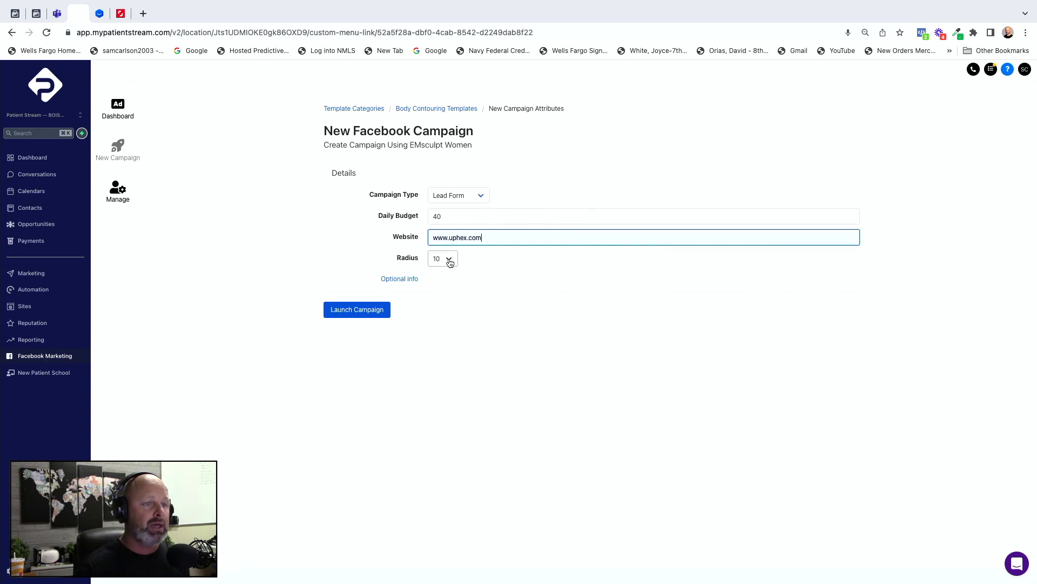
pyautogui.click(448, 260)
pyautogui.click(440, 201)
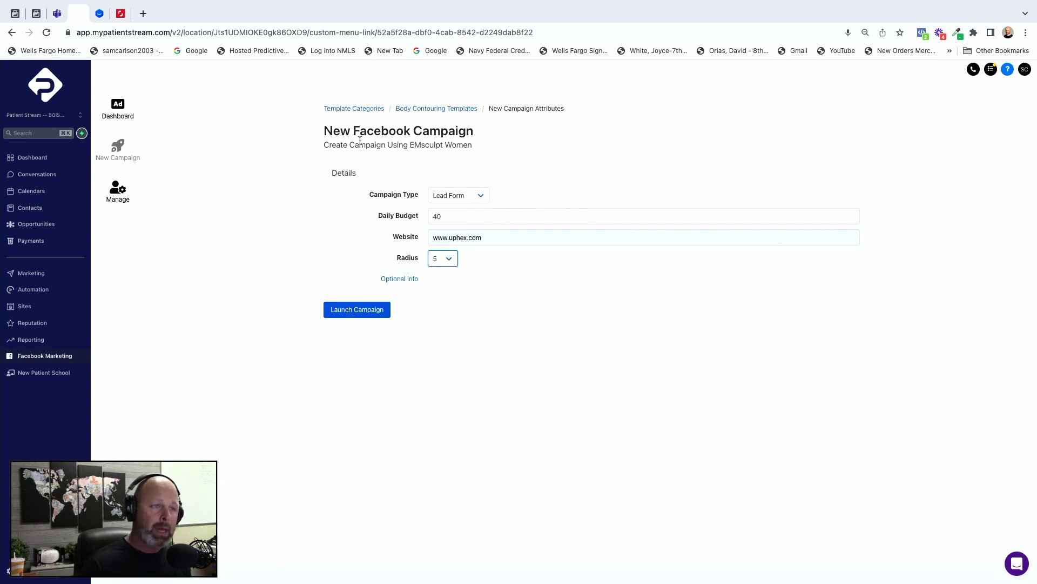
# - Return to the service center categories and compare them with UpHex's Acupuncture templates
pyautogui.click(354, 108)
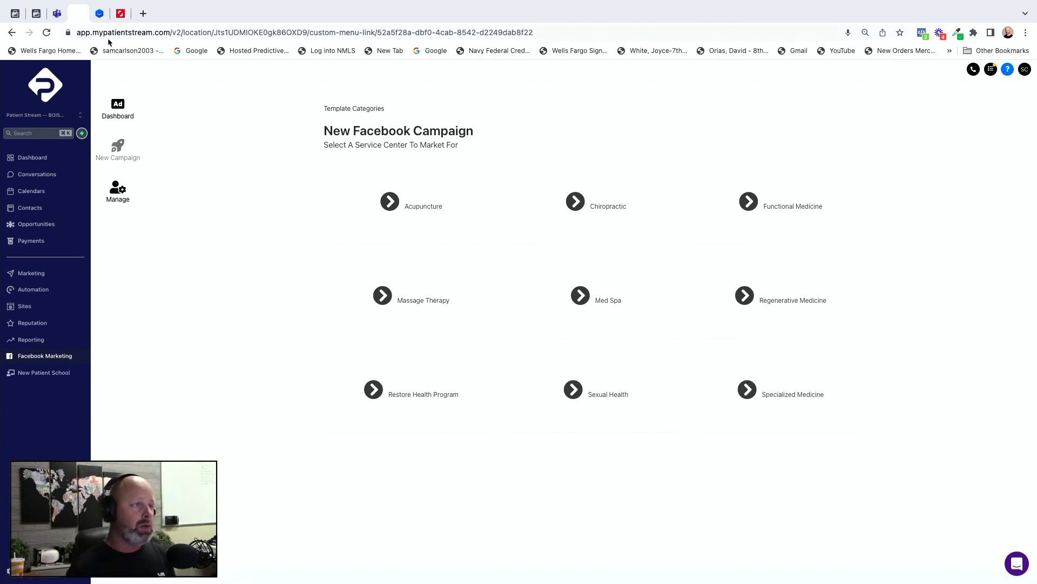
pyautogui.click(100, 14)
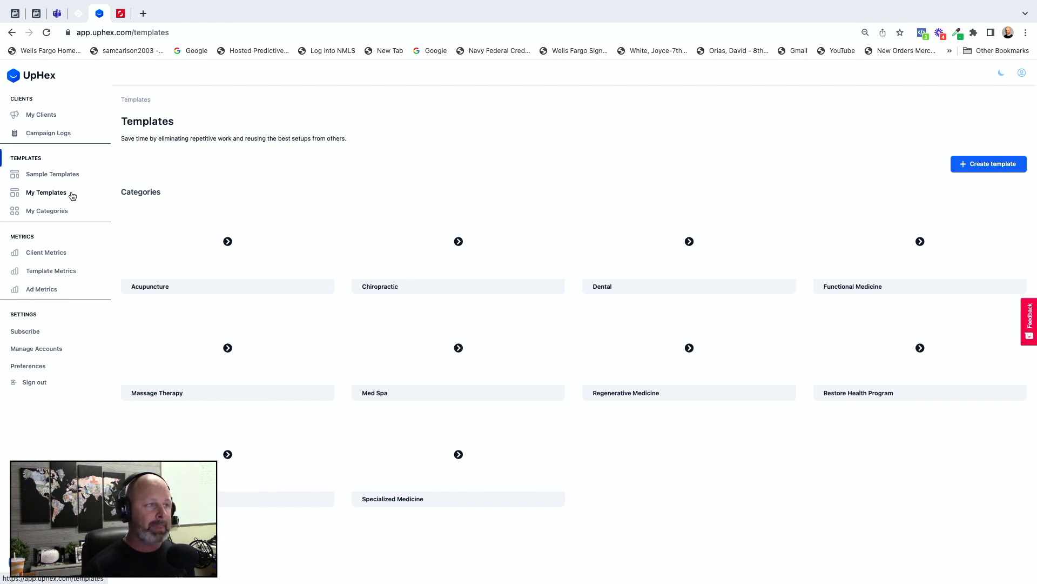
pyautogui.click(81, 14)
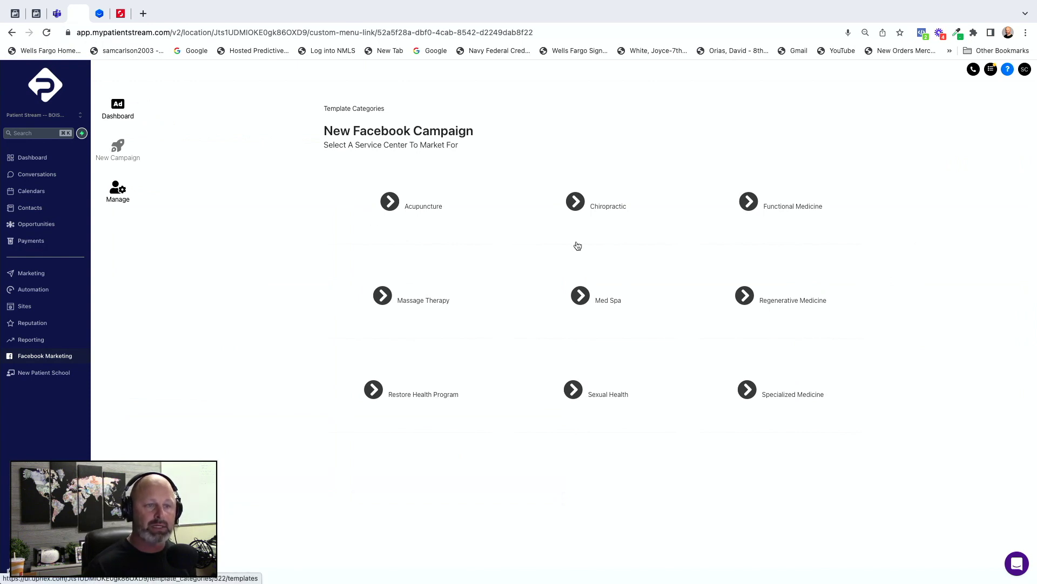
pyautogui.click(100, 14)
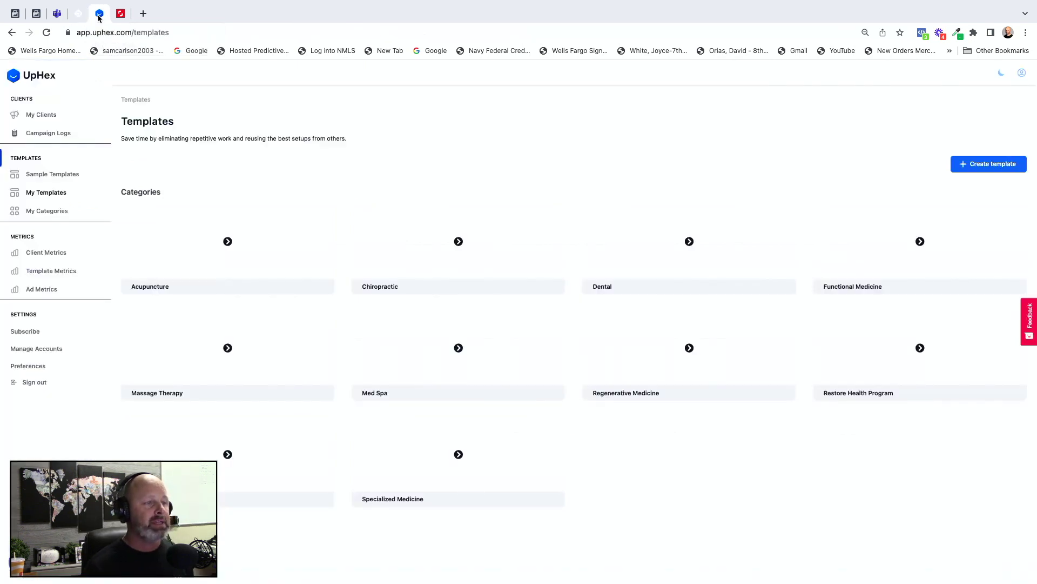
pyautogui.click(228, 242)
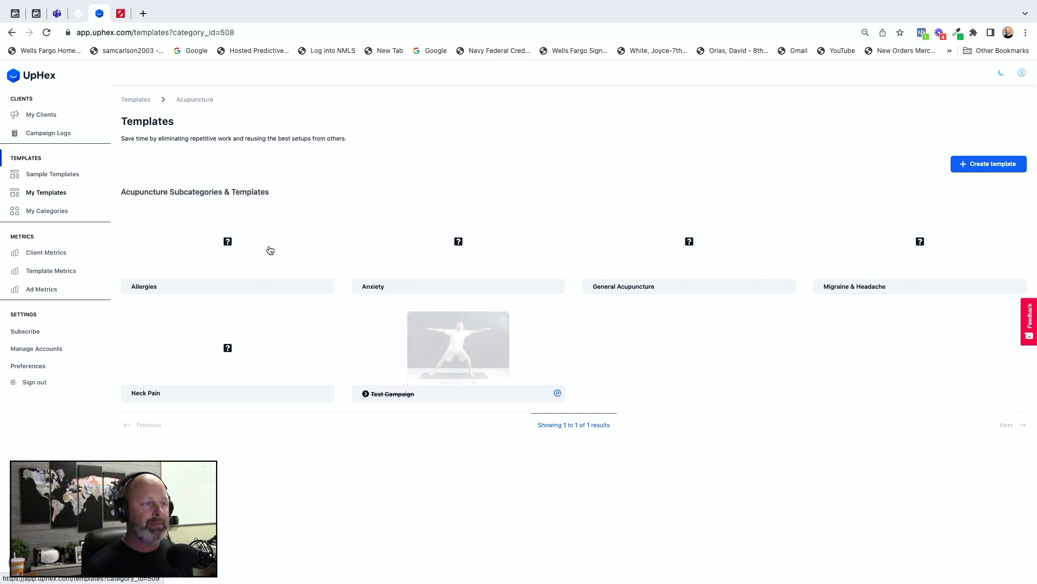
pyautogui.click(235, 244)
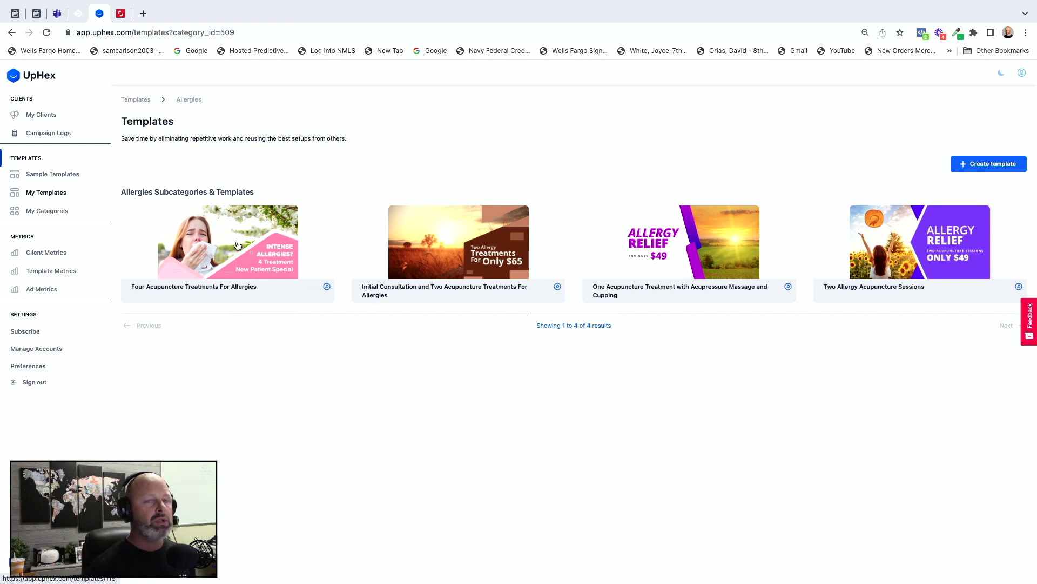
pyautogui.click(135, 99)
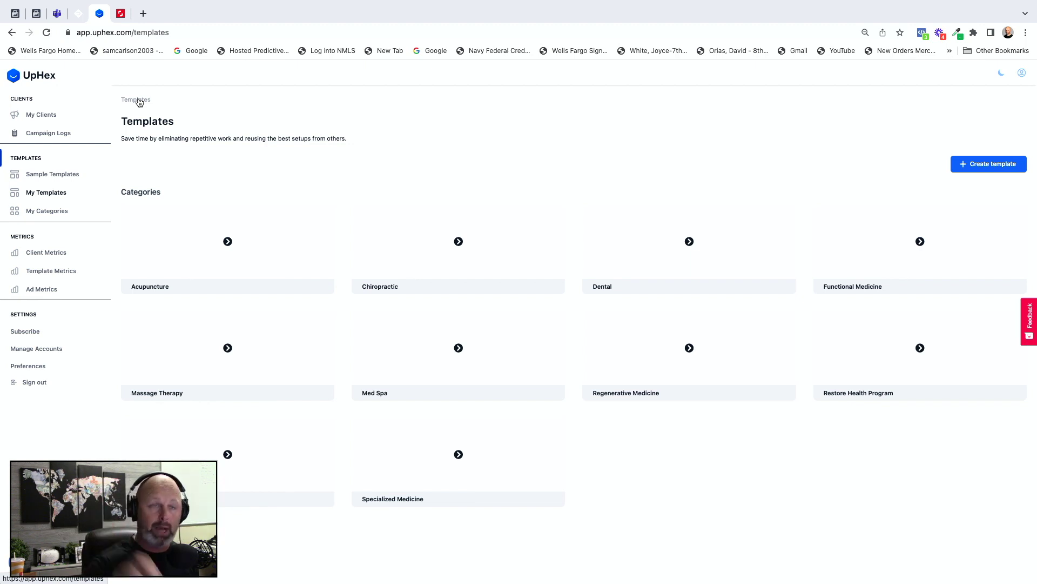
pyautogui.click(64, 175)
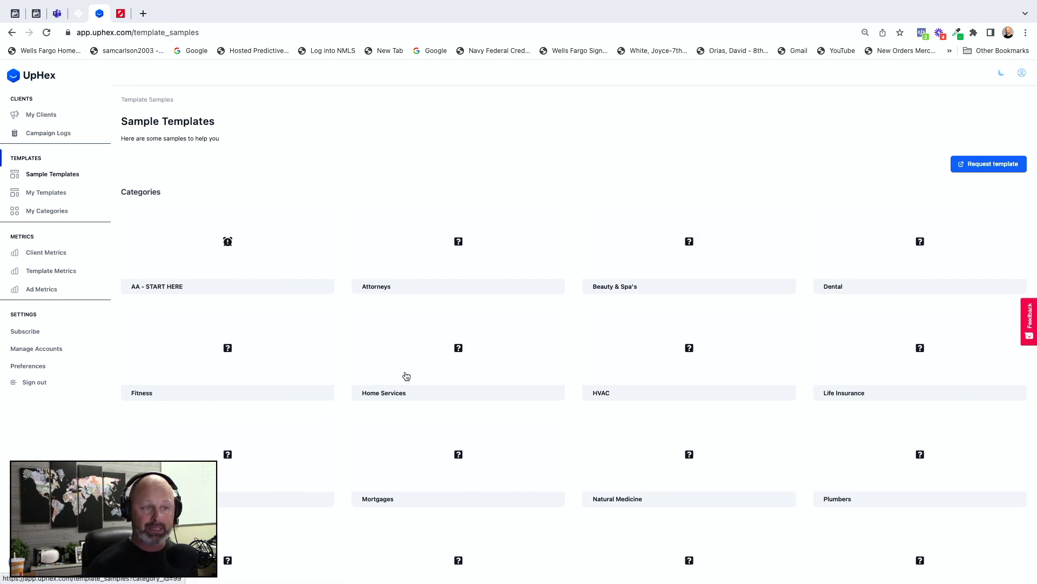
pyautogui.scroll(-1, 406, 375)
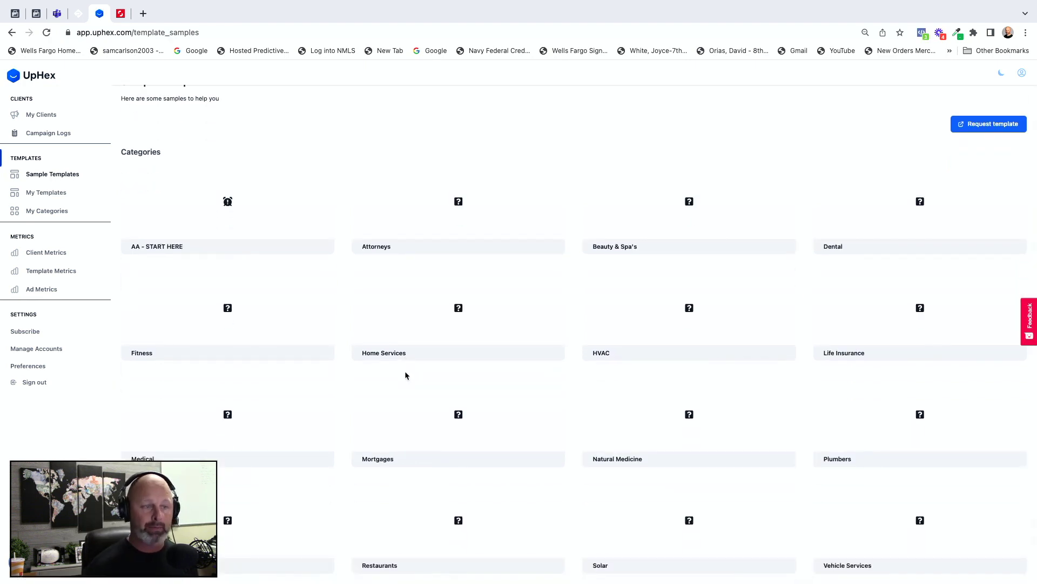
pyautogui.click(457, 415)
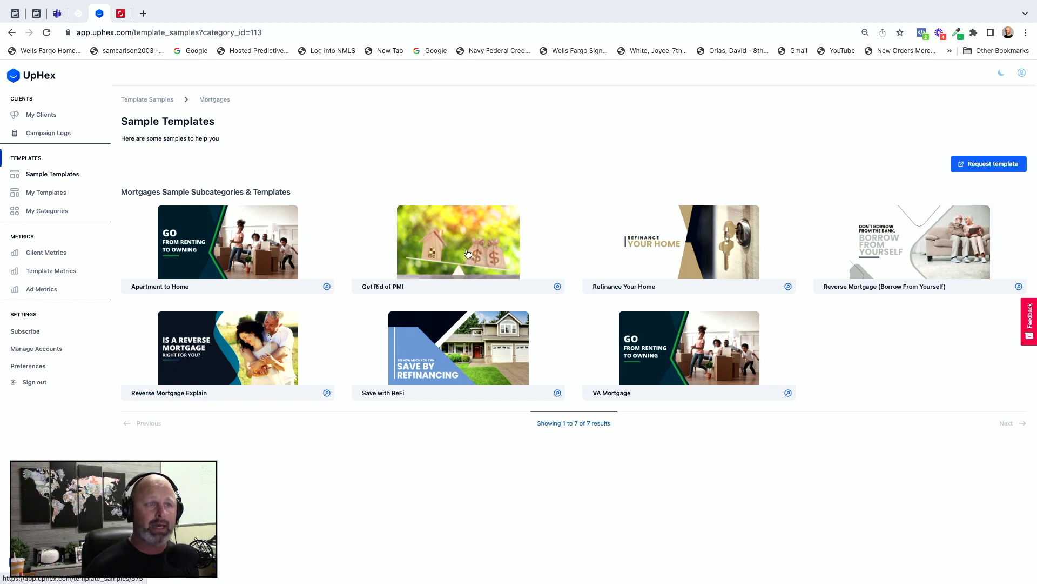
pyautogui.click(467, 255)
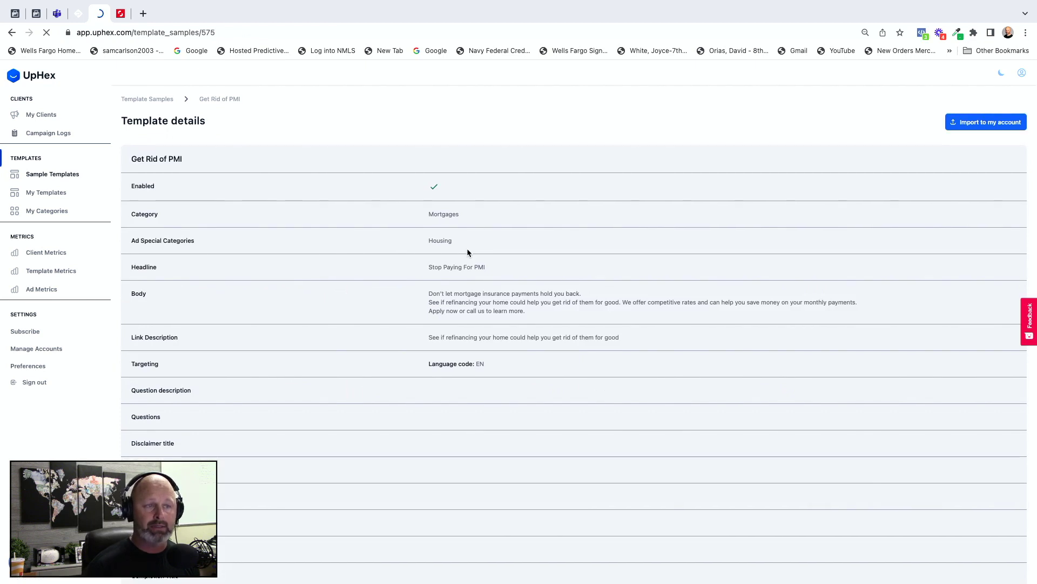
pyautogui.scroll(-5, 467, 249)
pyautogui.scroll(-5, 466, 248)
pyautogui.scroll(-5, 468, 248)
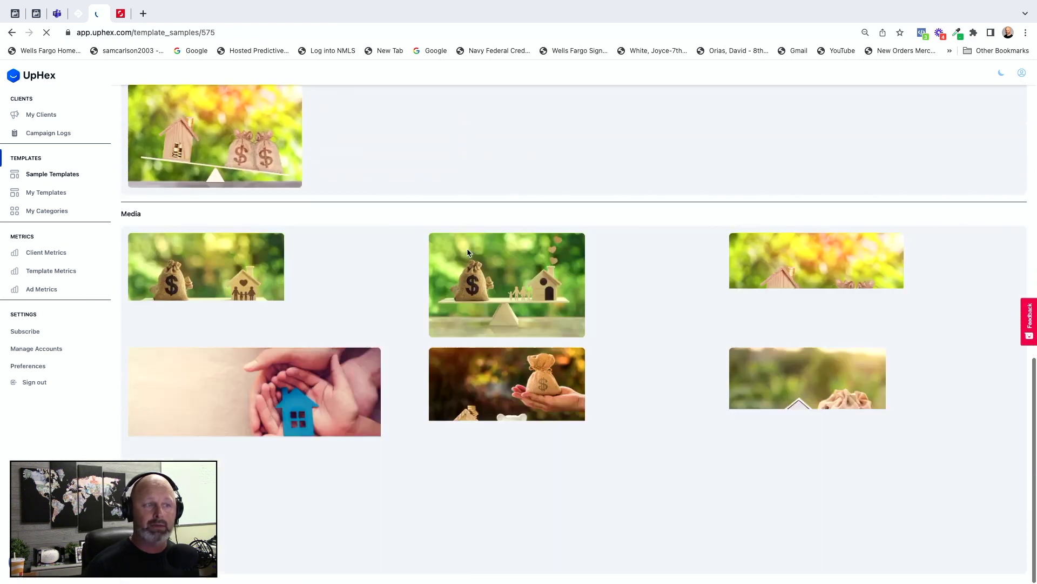
pyautogui.scroll(10, 453, 329)
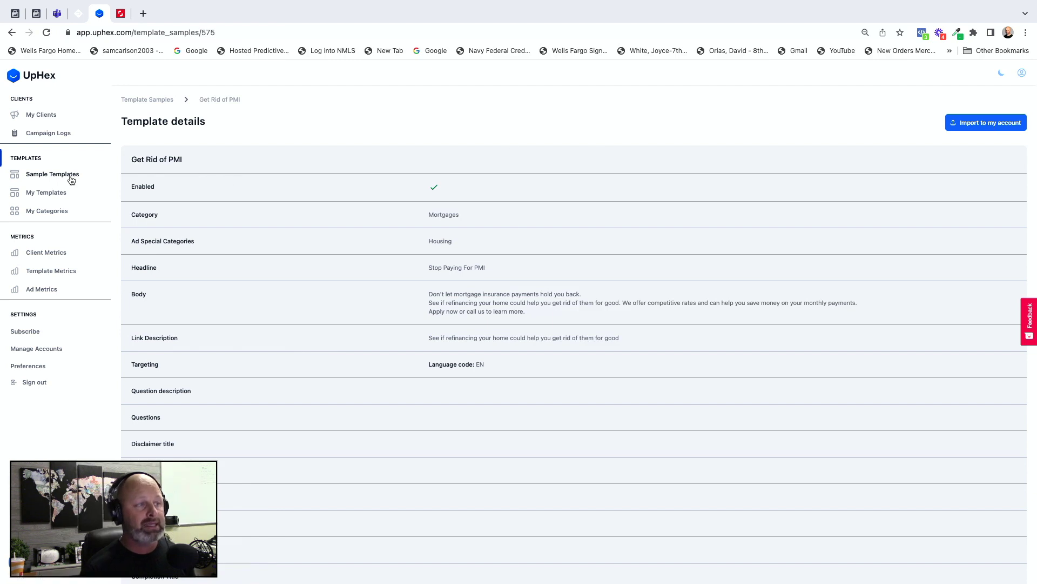
# - Open My Templates, bring up the new template form, then return to the categories list
pyautogui.click(47, 193)
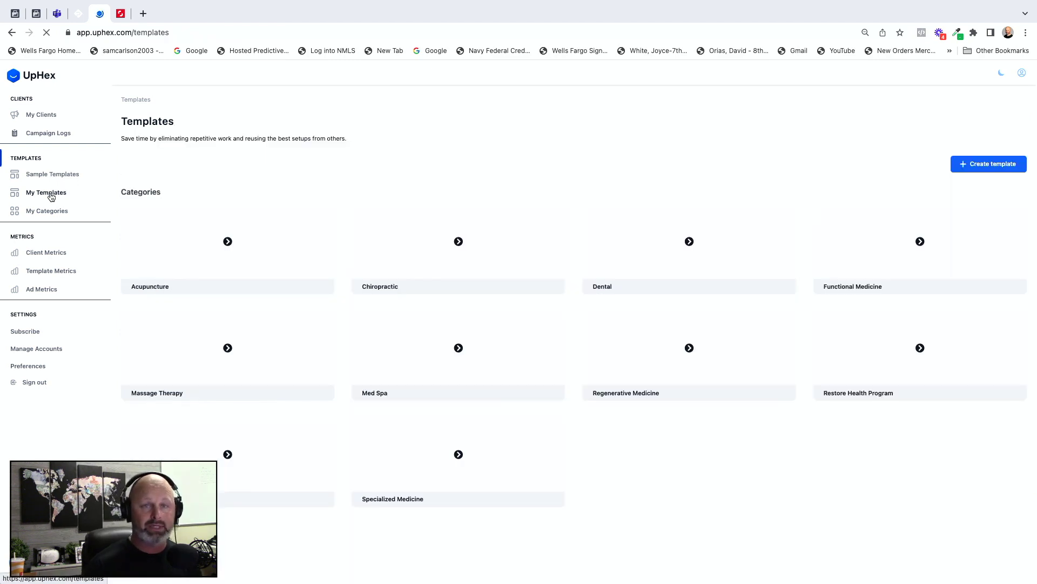
pyautogui.click(987, 164)
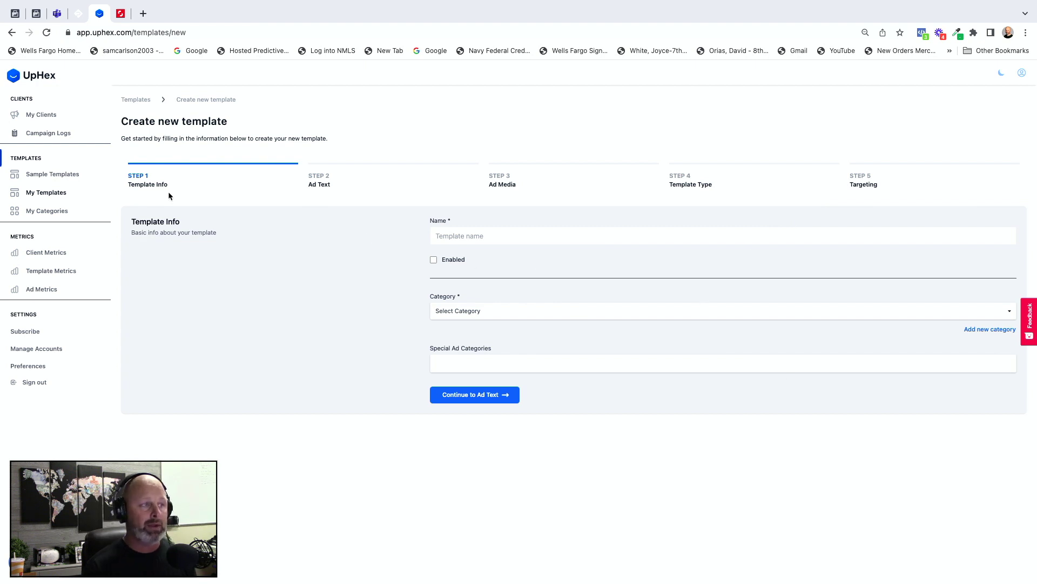
pyautogui.click(46, 192)
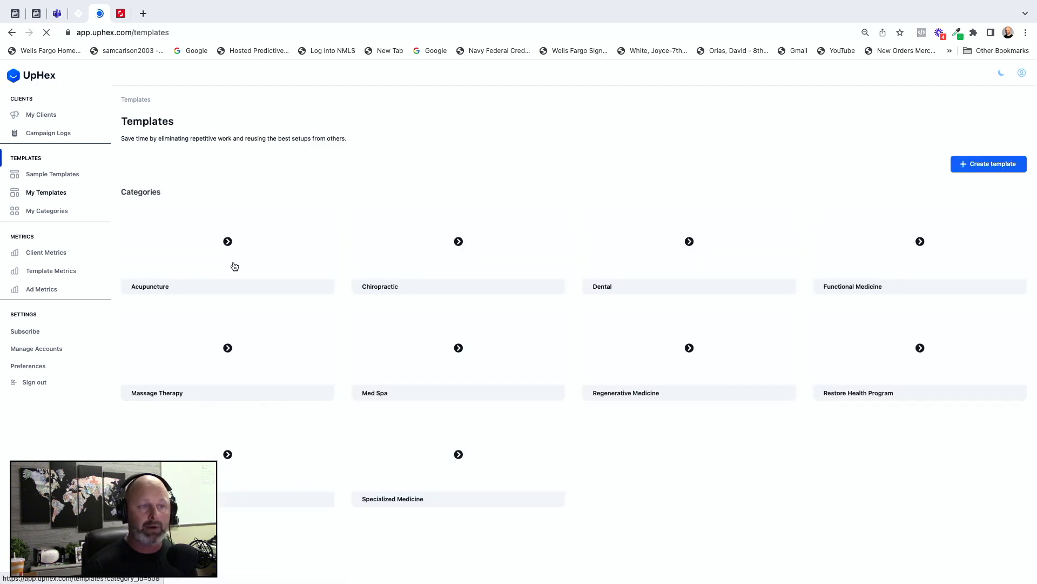
# - Review the Dental Teeth Whitening $40 template, then go back to Patient Stream's campaign builder
pyautogui.click(667, 265)
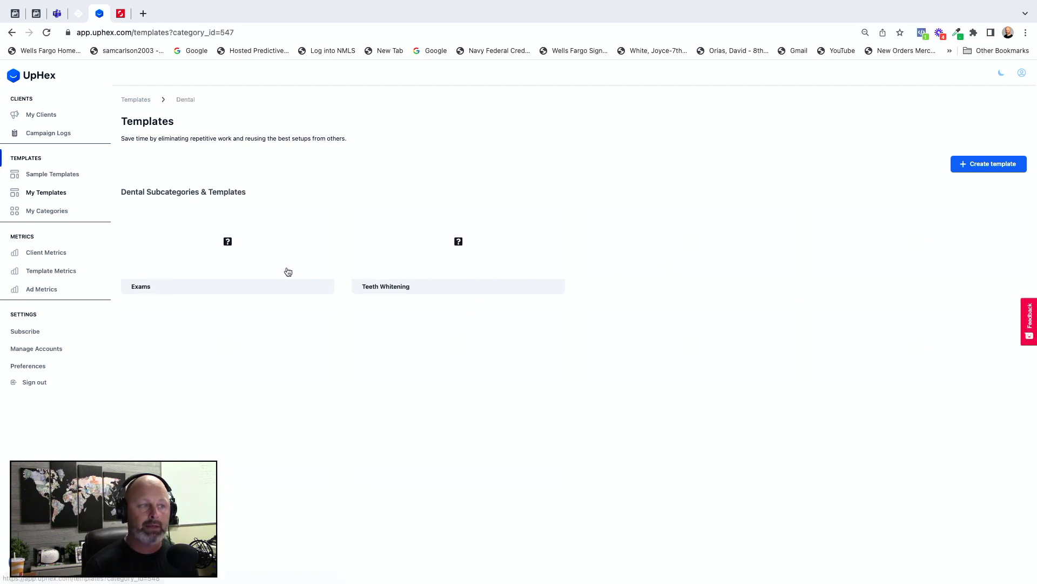
pyautogui.click(419, 272)
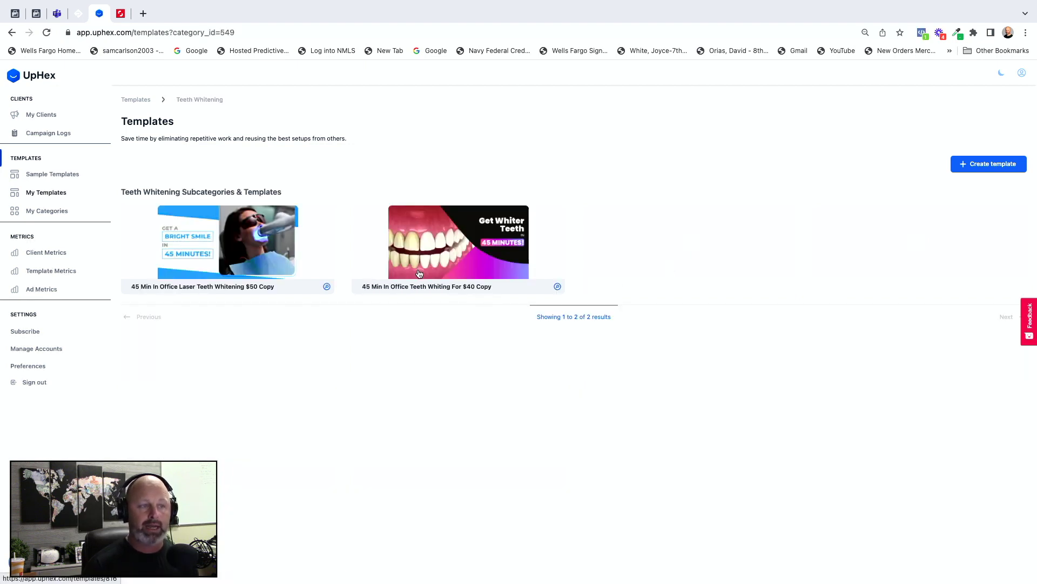
pyautogui.click(419, 274)
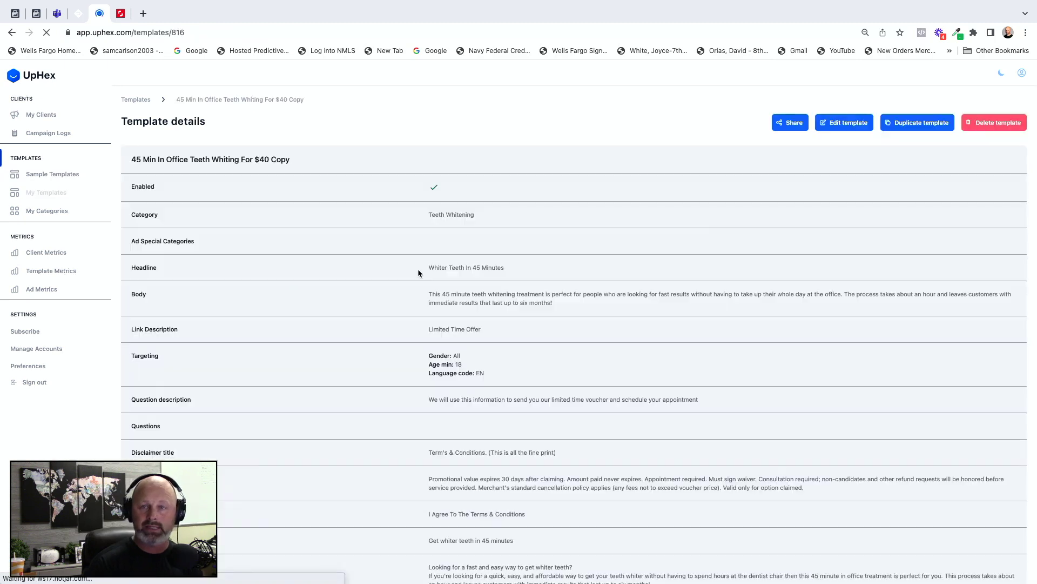
pyautogui.scroll(-10, 438, 319)
pyautogui.scroll(-10, 438, 321)
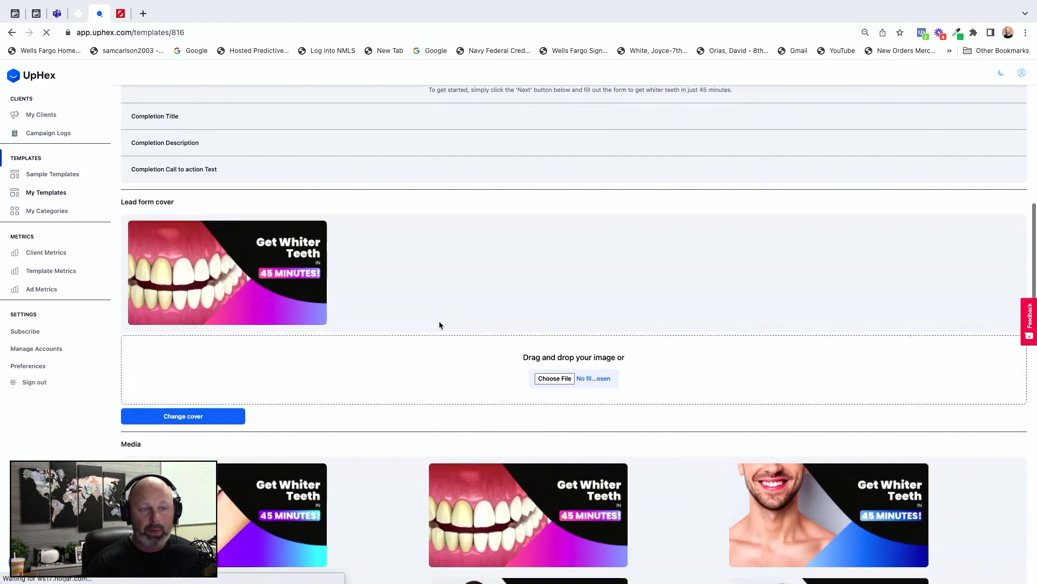
pyautogui.scroll(-8, 439, 320)
pyautogui.scroll(-4, 439, 321)
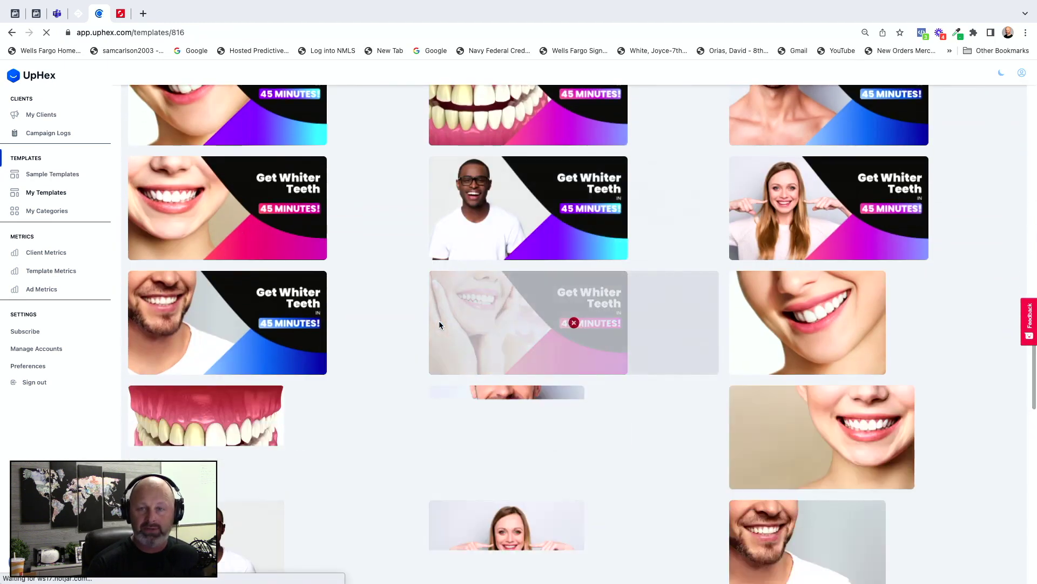
pyautogui.scroll(-3, 439, 320)
pyautogui.scroll(3, 439, 321)
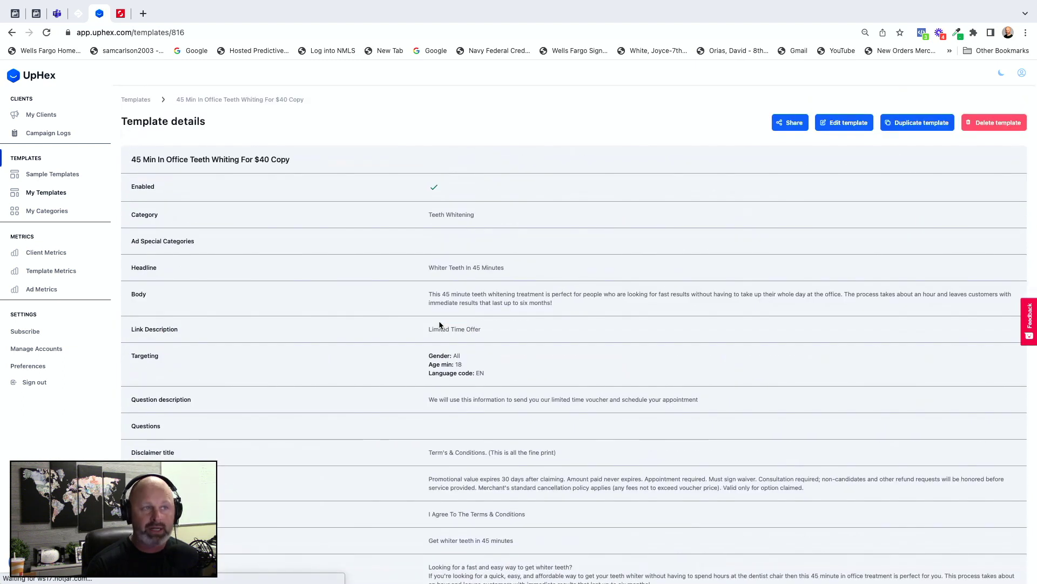
pyautogui.click(82, 14)
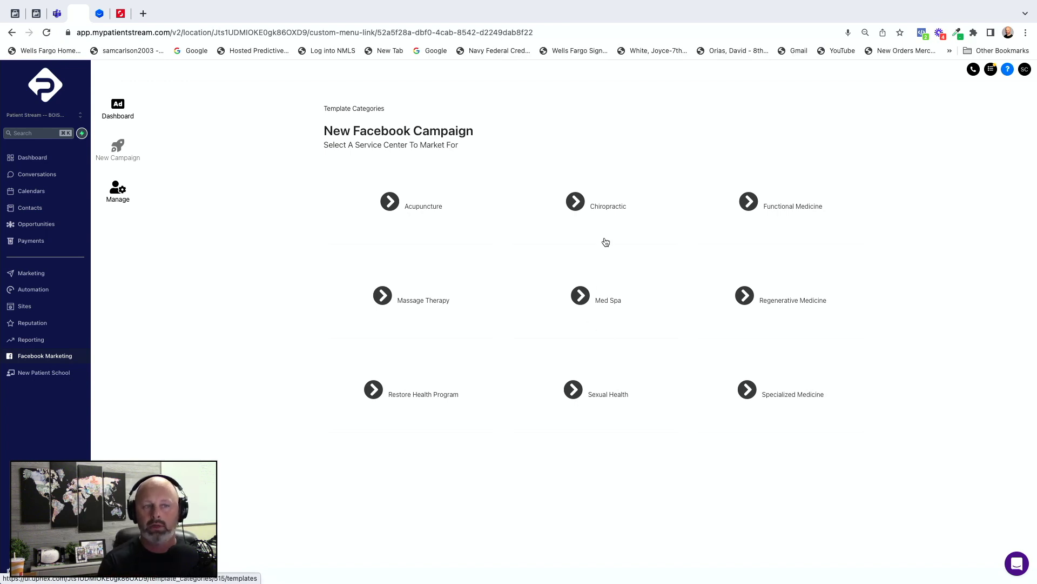
pyautogui.click(617, 207)
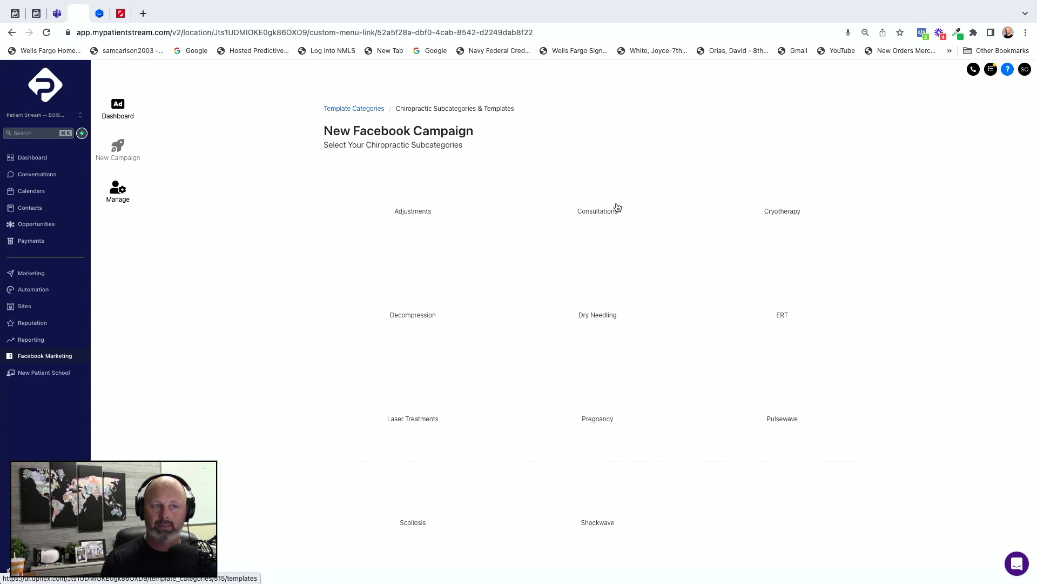
pyautogui.click(438, 204)
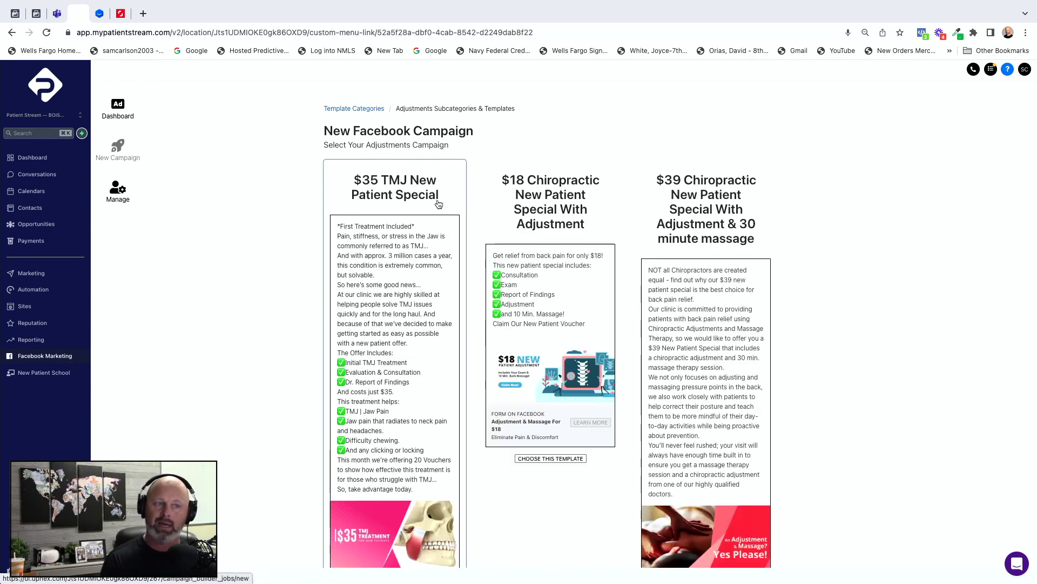
pyautogui.click(438, 203)
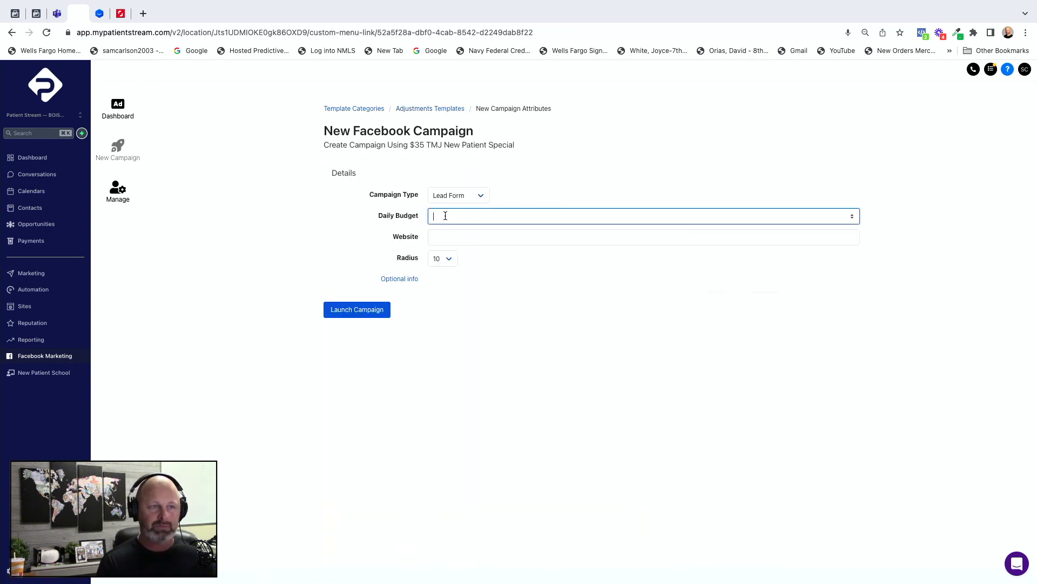
pyautogui.write('50')
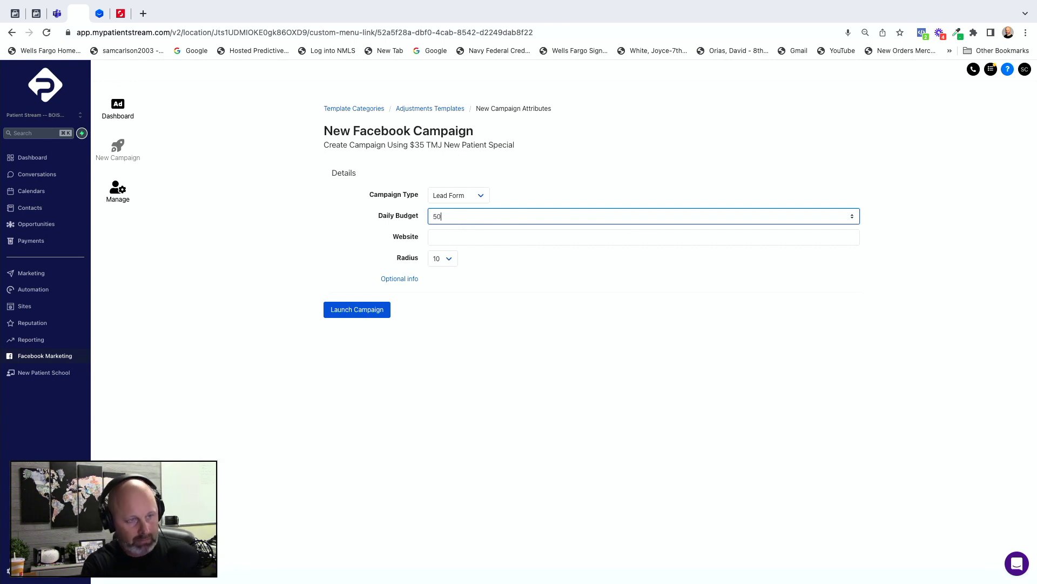
pyautogui.click(467, 237)
pyautogui.click(462, 260)
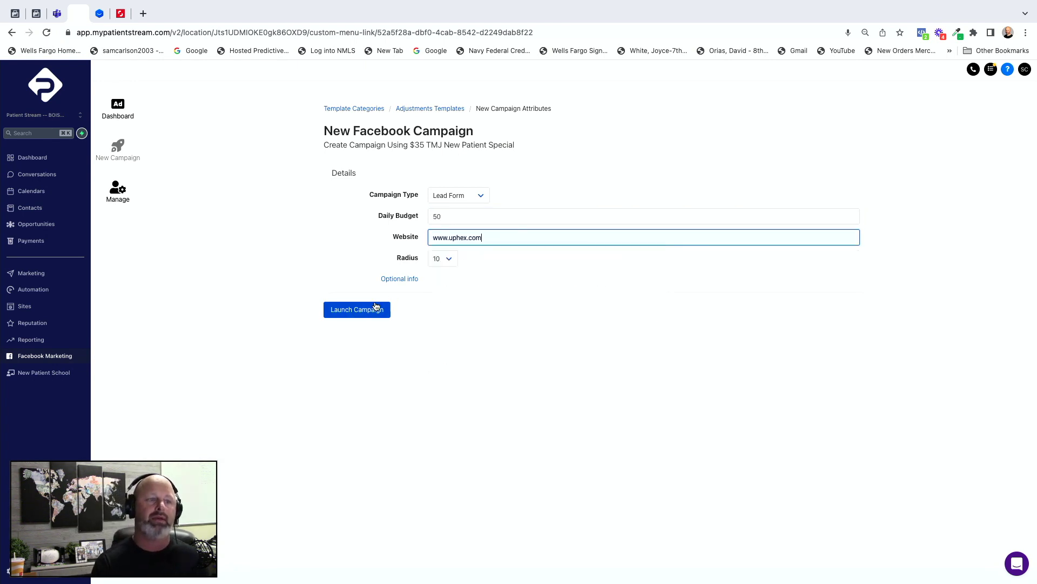